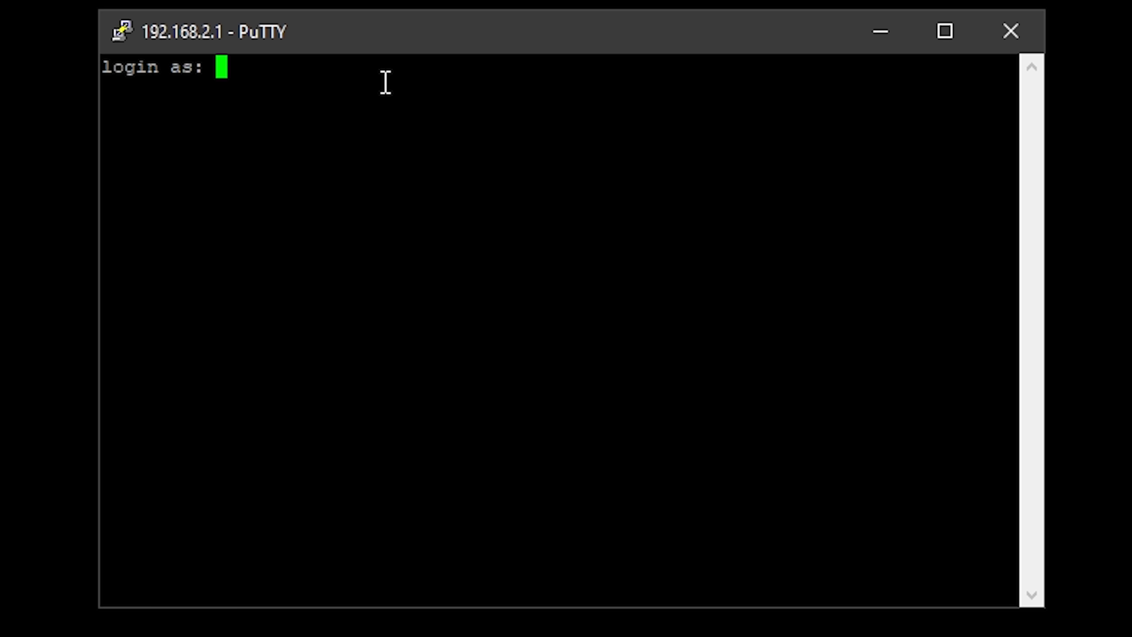
- Log in to the 192.168.2.1 session as root with the account password
type("root")
key("Return")
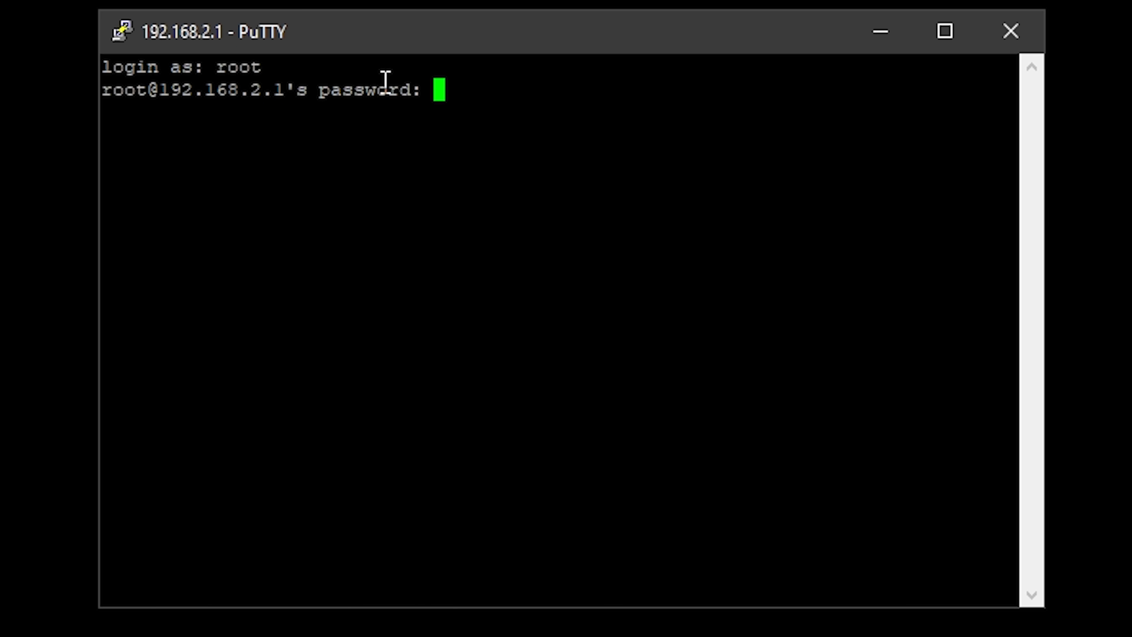
key("Return")
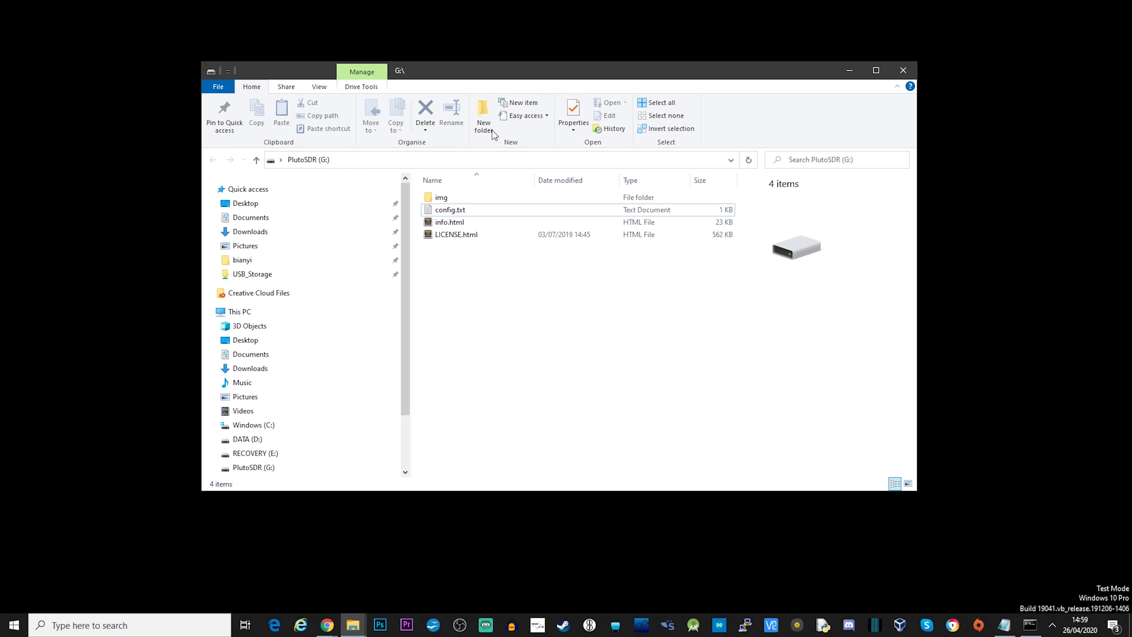
- Open config.txt from the PlutoSDR drive in Notepad and save it to the device
double_click(450, 210)
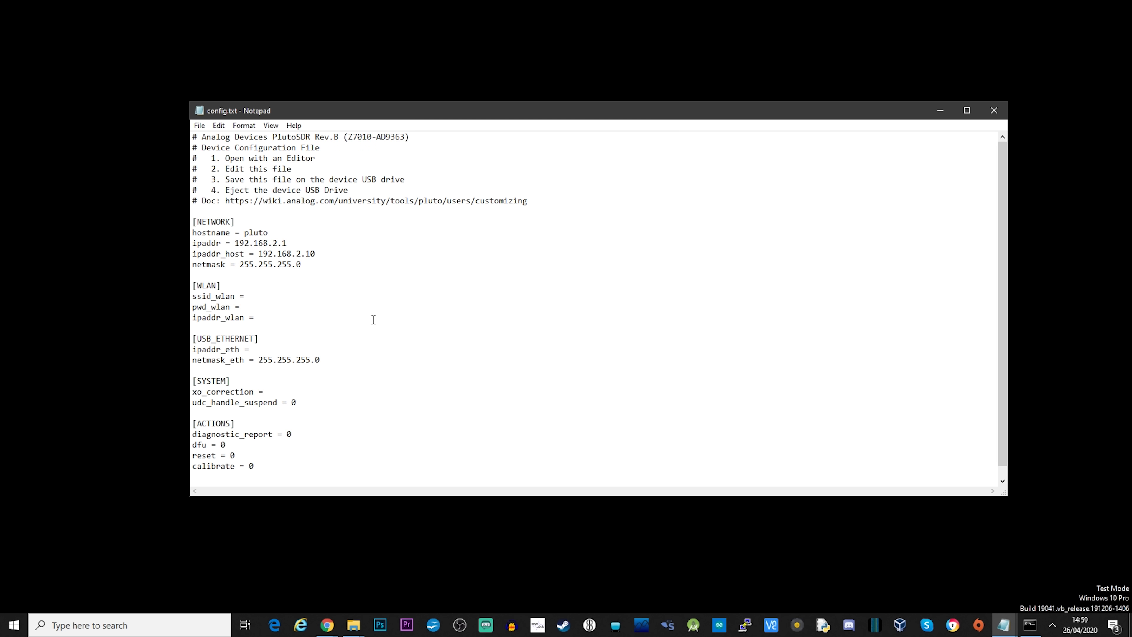
left_click(353, 625)
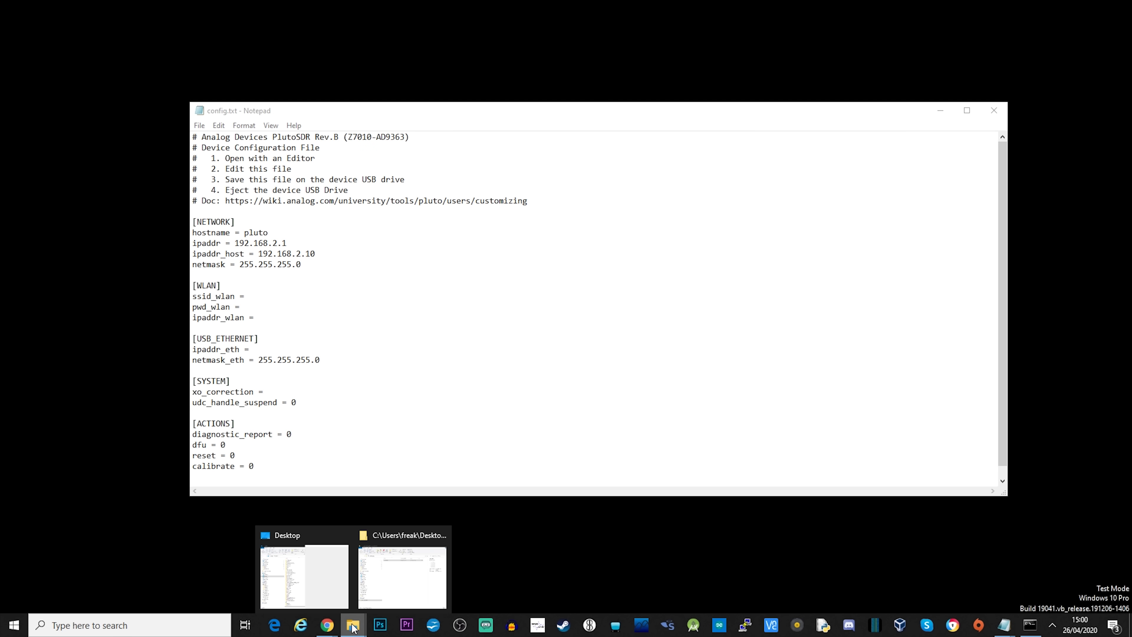
left_click(391, 588)
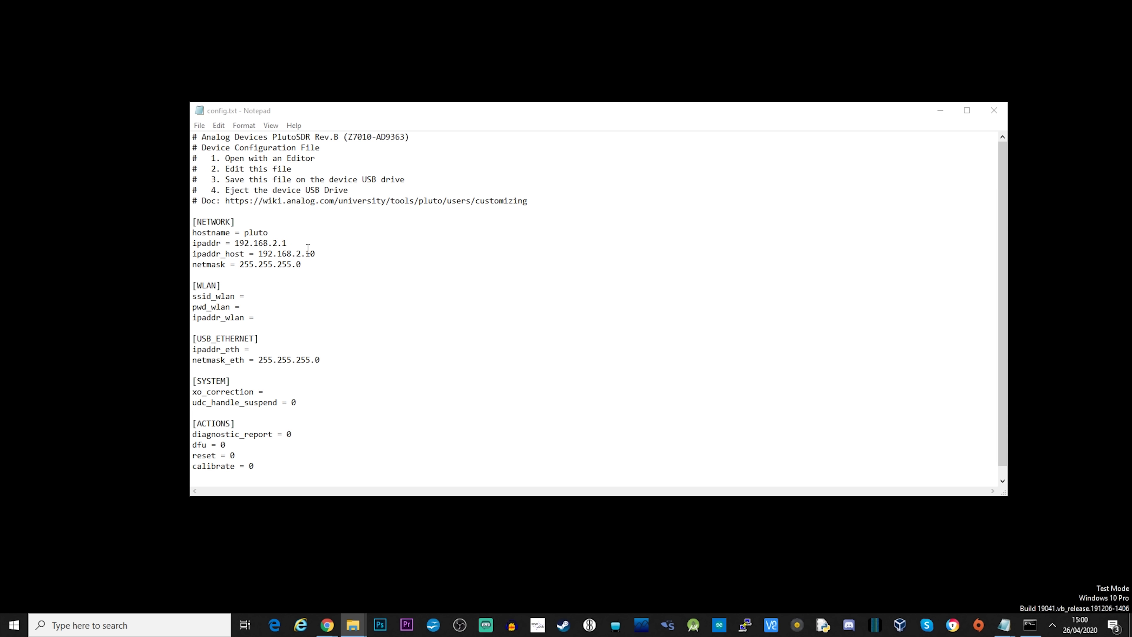
left_click(283, 233)
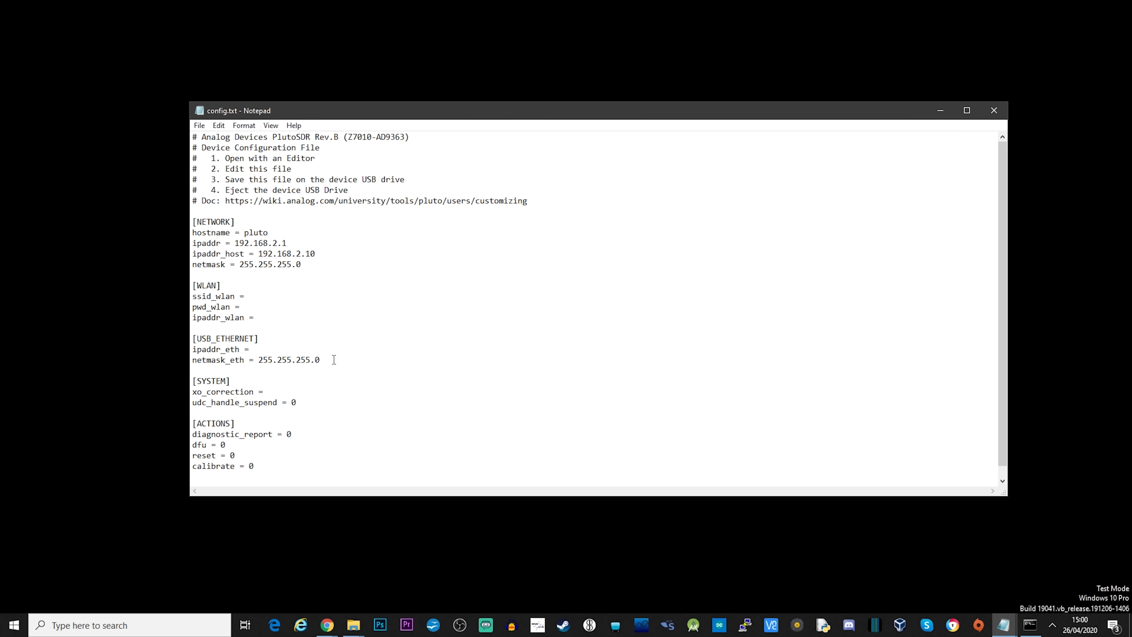
left_click(199, 125)
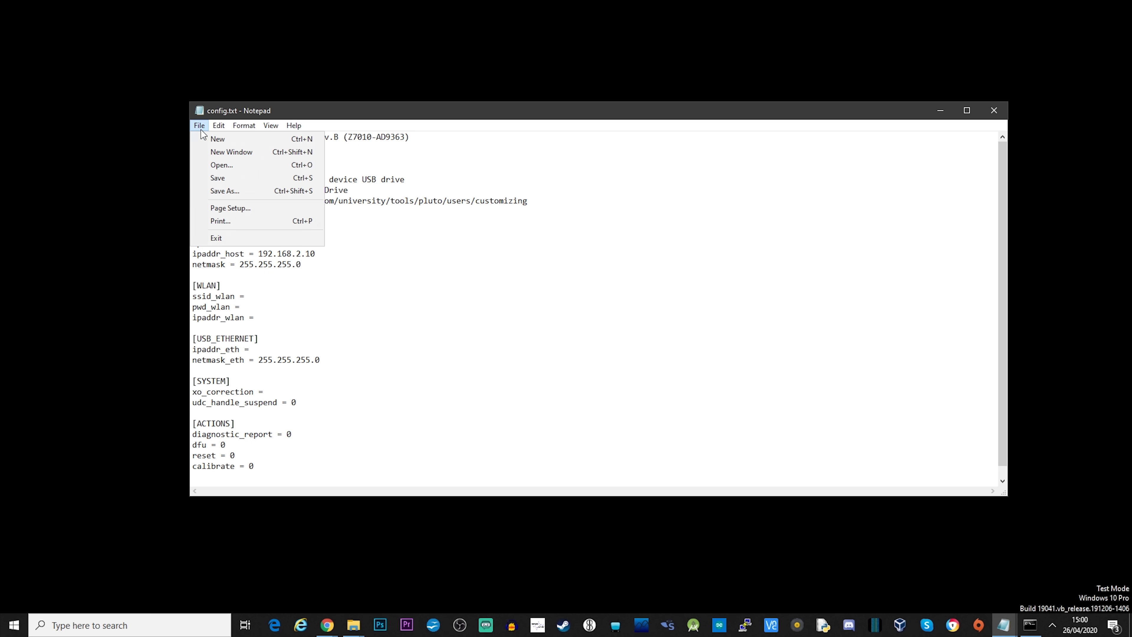
left_click(226, 184)
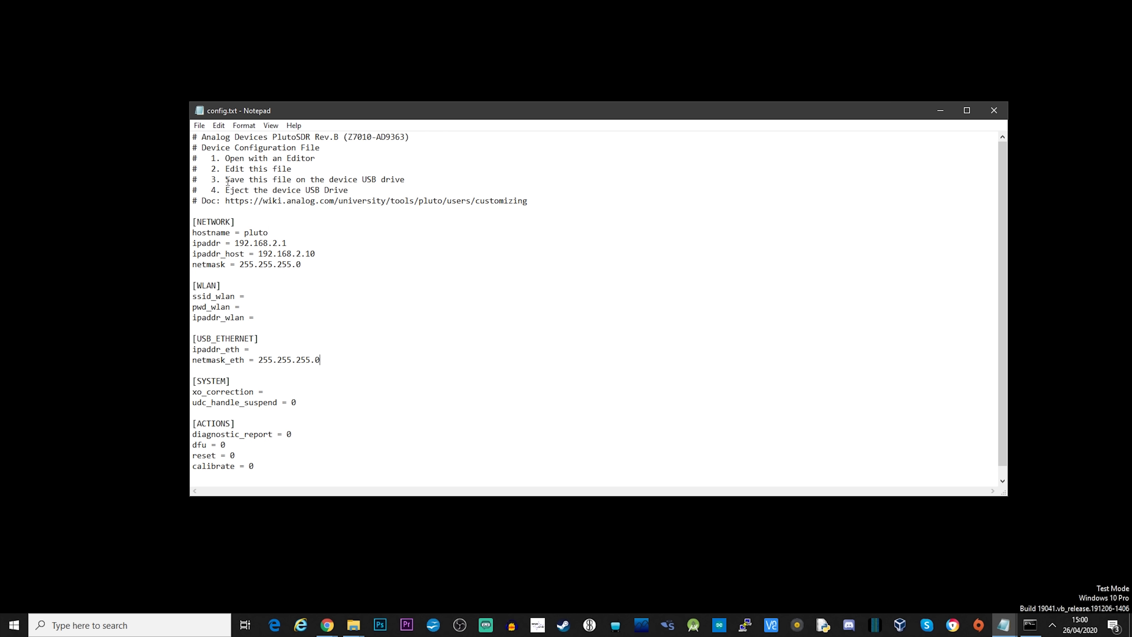
- Try to eject the PlutoSDR (G:) drive, and close the config.txt window
left_click(1052, 624)
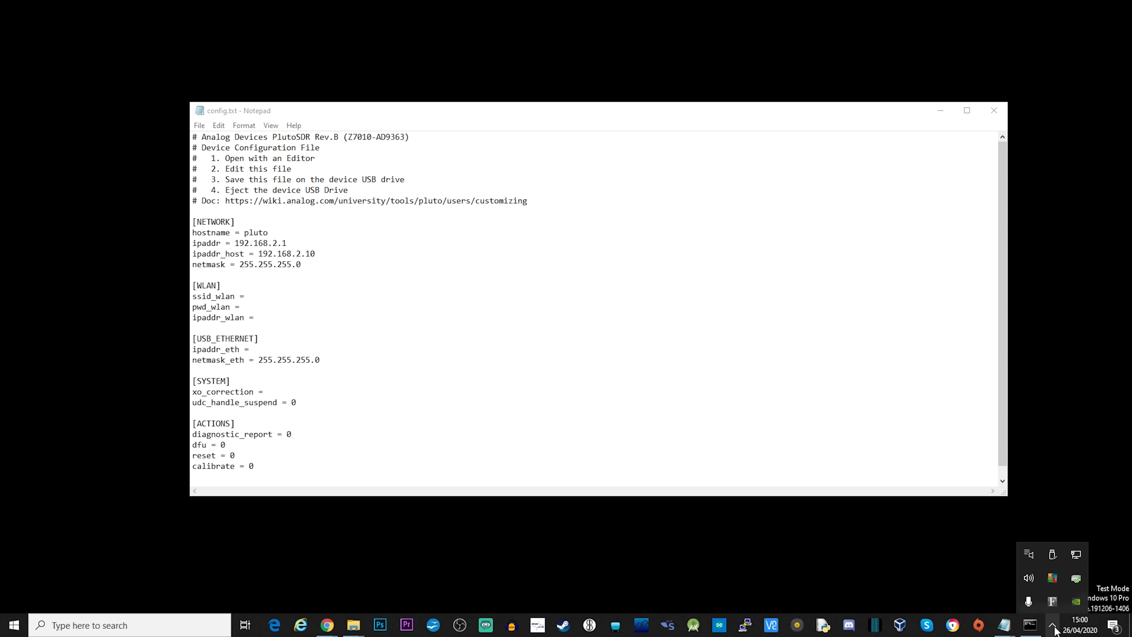
left_click(1051, 556)
left_click(1040, 591)
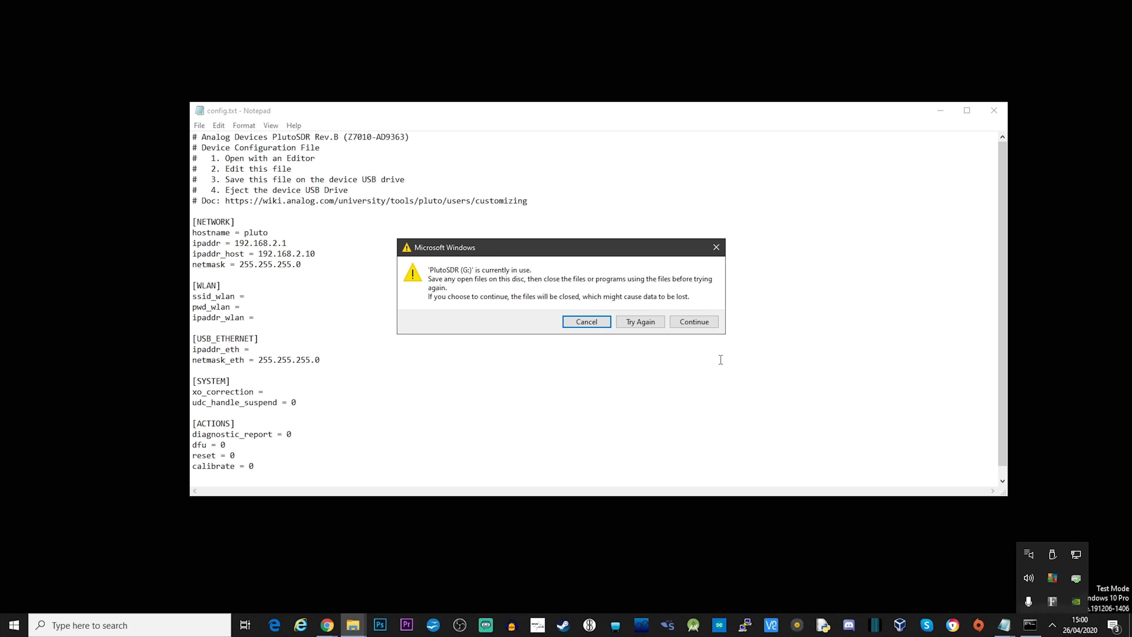
left_click(991, 111)
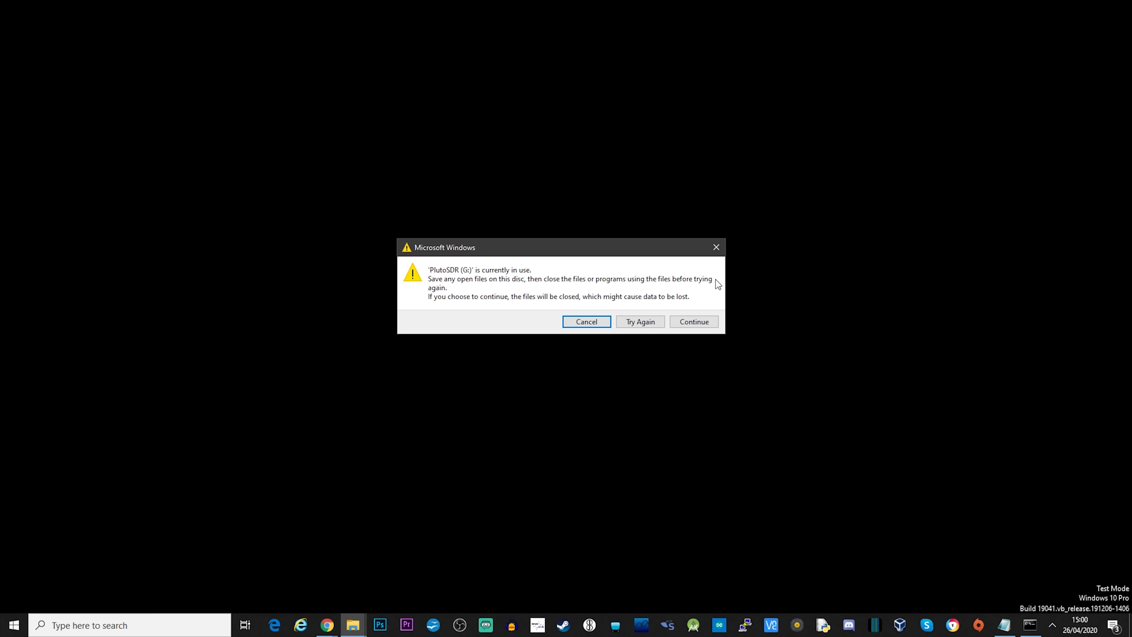
left_click(714, 250)
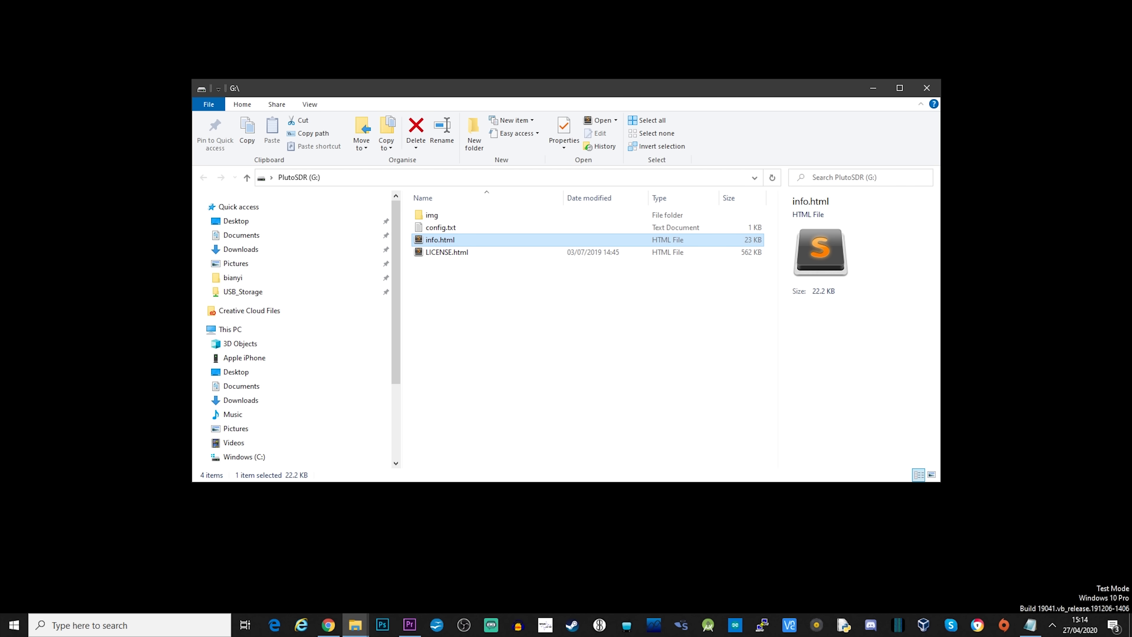
- Open info.html from the PlutoSDR drive and read its Getting Started and installation test instructions
key("Return")
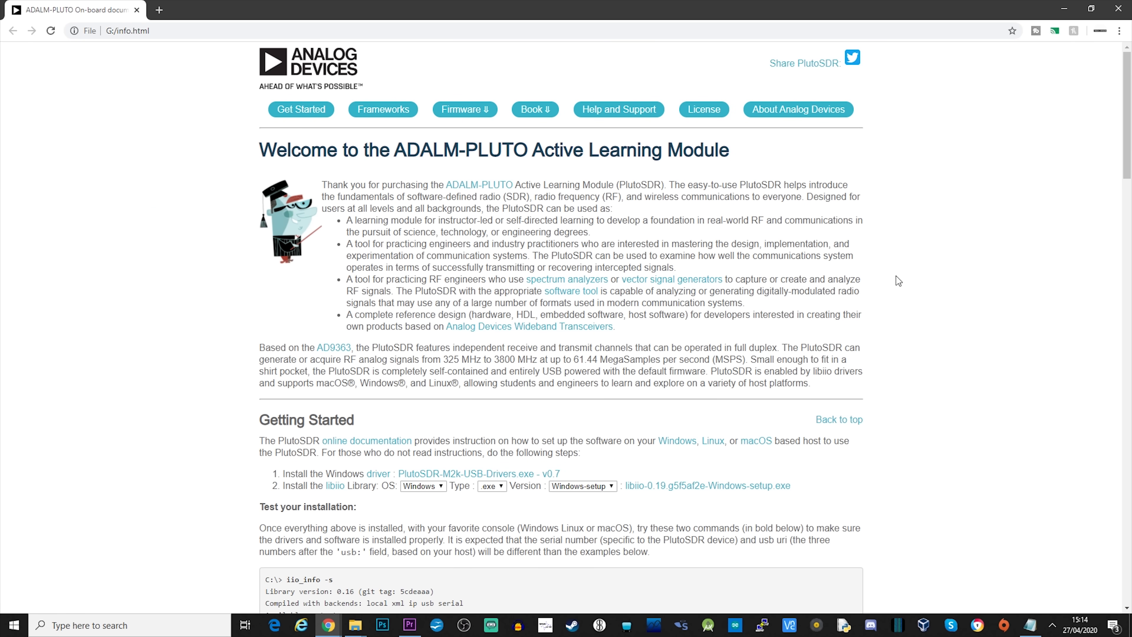
scroll(895, 276, "down", 6)
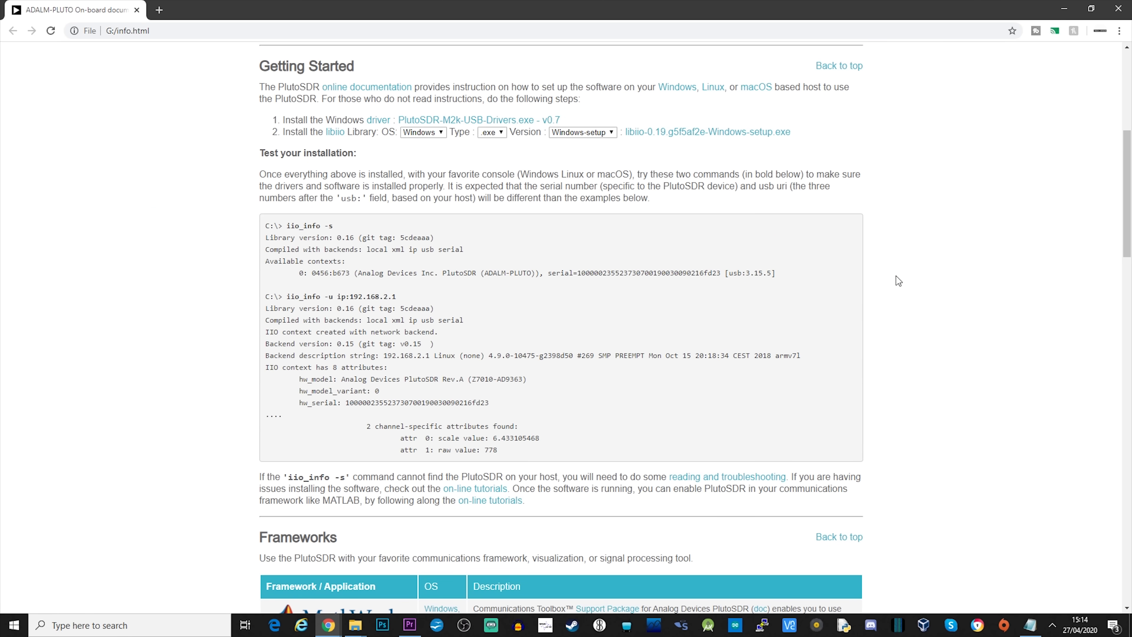
scroll(896, 276, "down", 3)
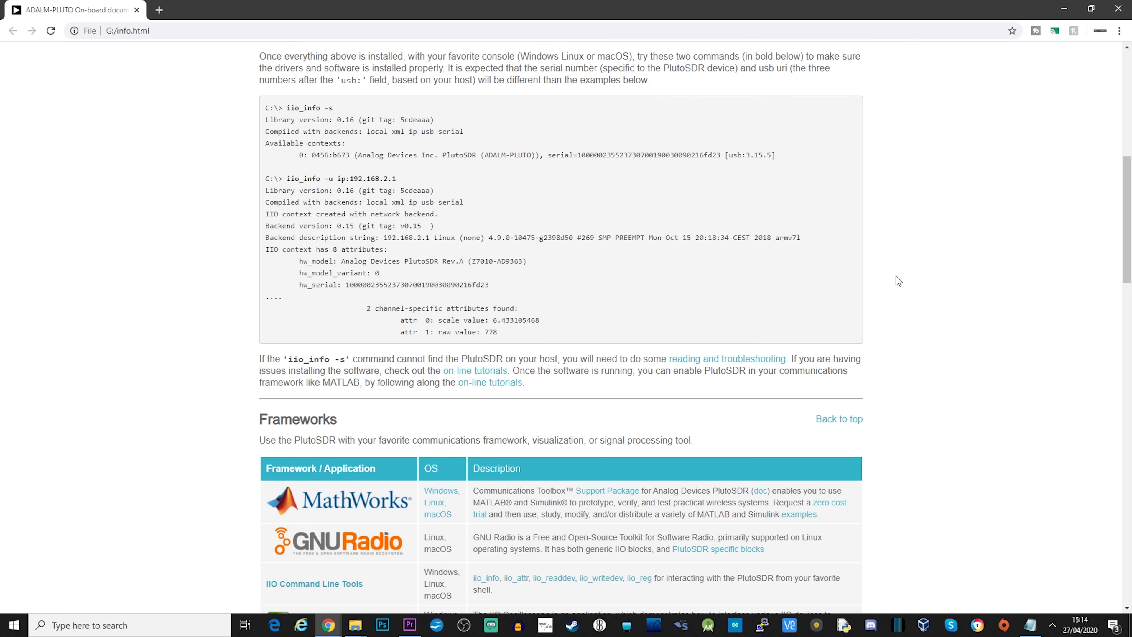
scroll(895, 276, "up", 4)
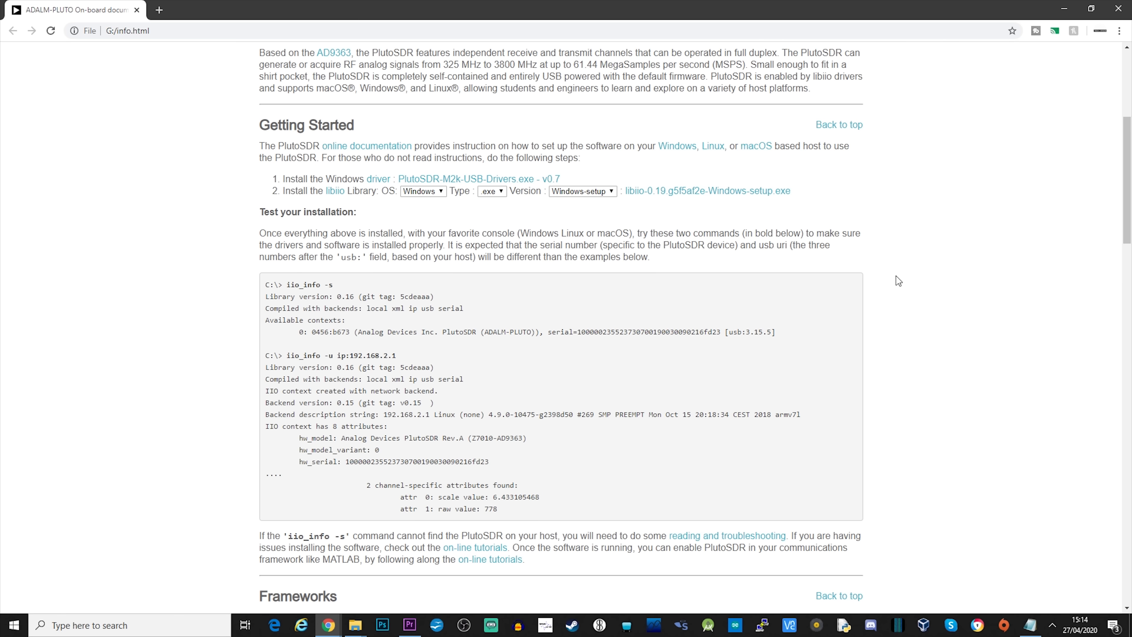
scroll(897, 281, "down", 5)
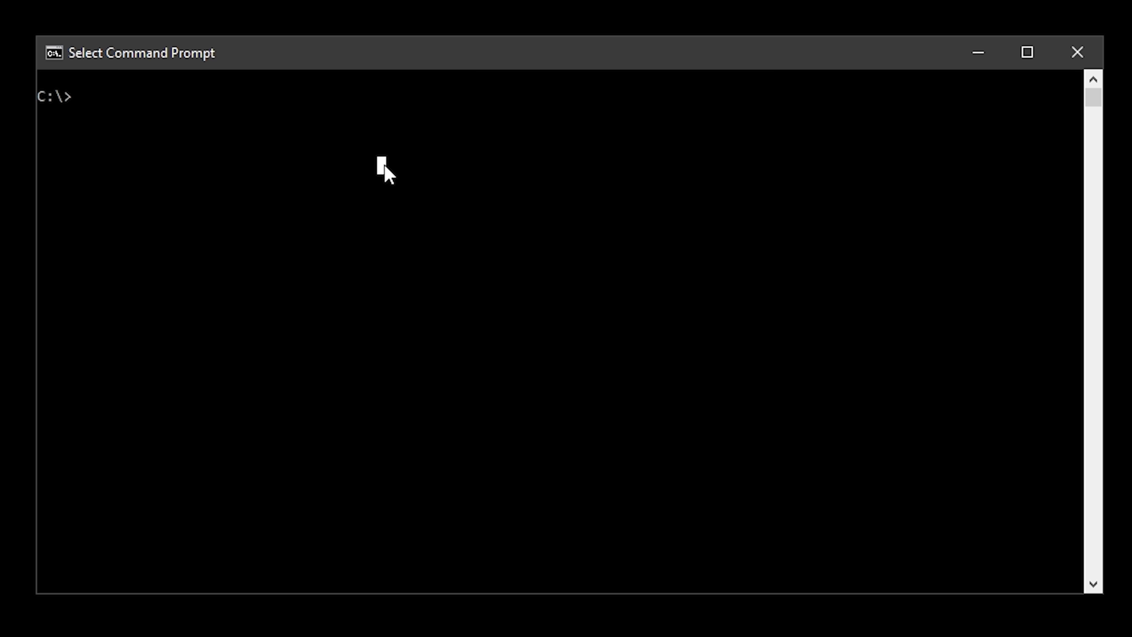
- Switch to Command Prompt and list the available IIO contexts with iio_info -s
type("ii")
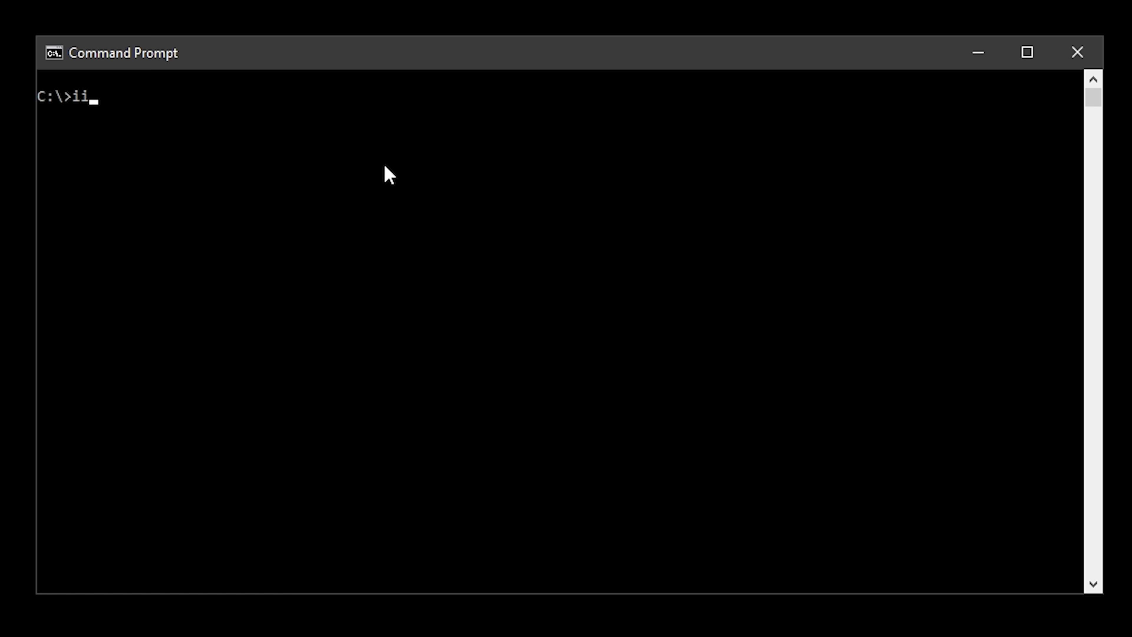
type("o_info -s")
key("Return")
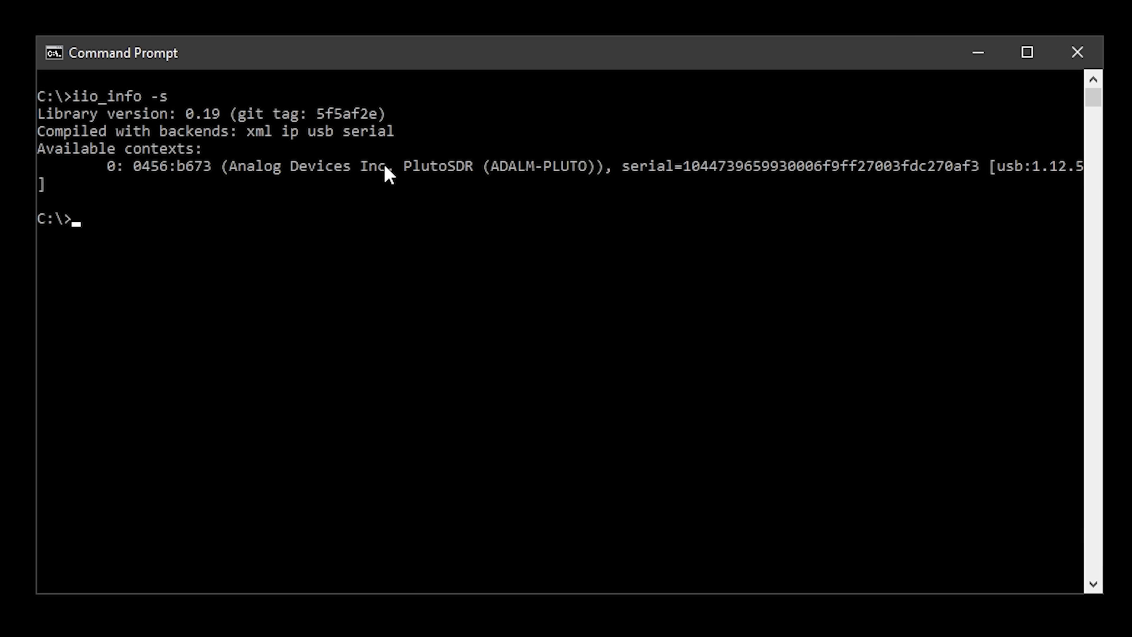
- Query the Pluto over the network with iio_info -u ip:192.168.2.1 and review the output
key("Up")
key("BackSpace")
type("u")
type(" ip;")
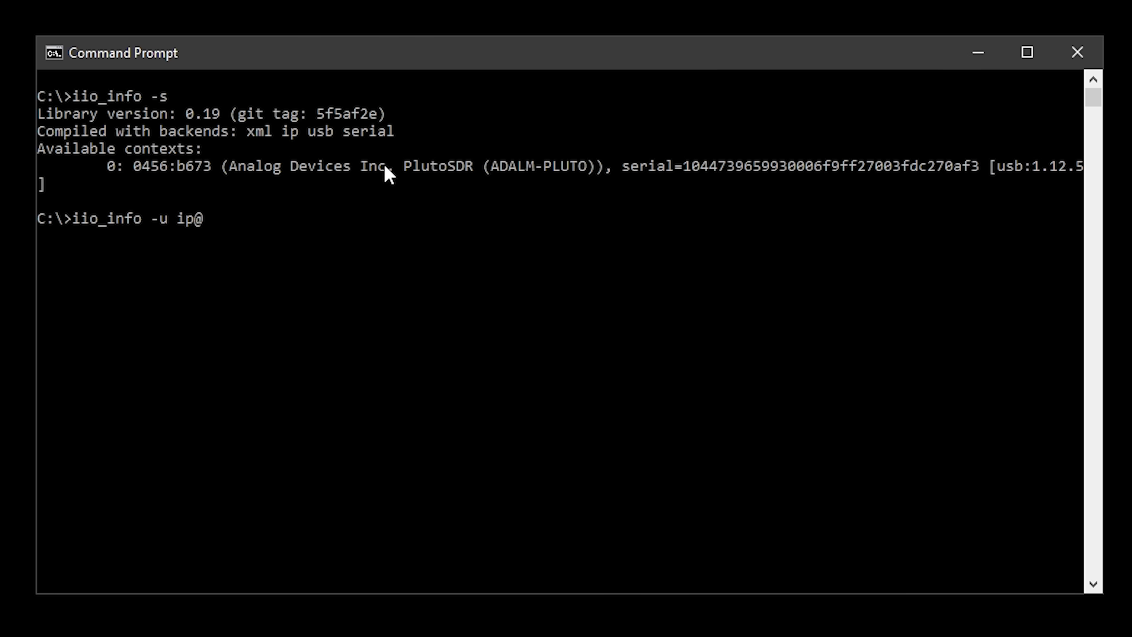
key("BackSpace")
type(":192.168.2.1")
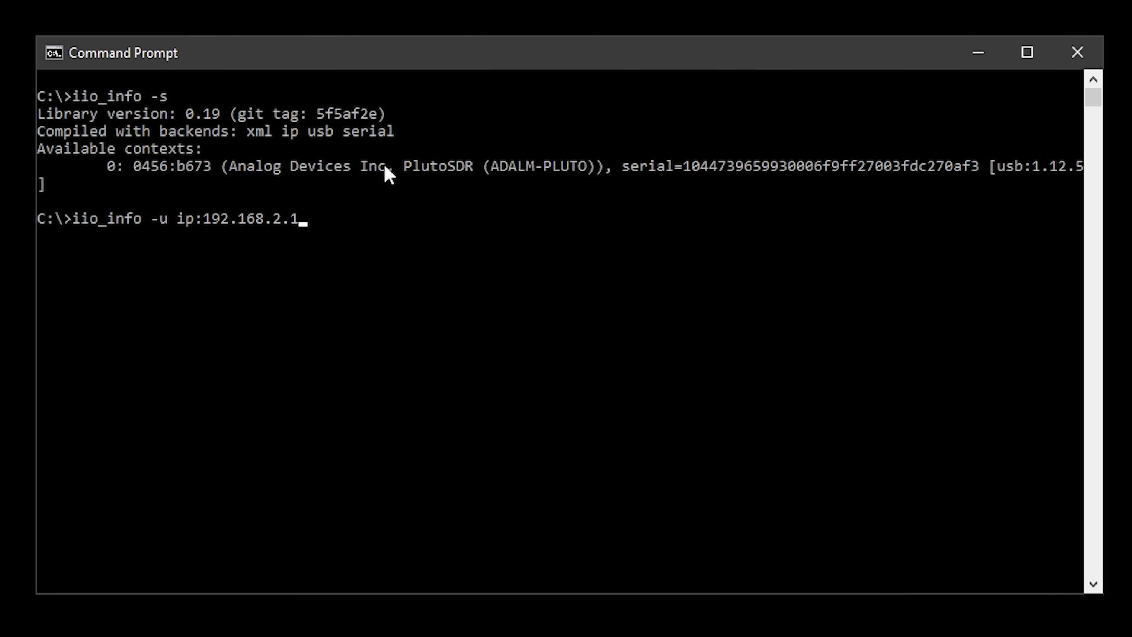
key("Return")
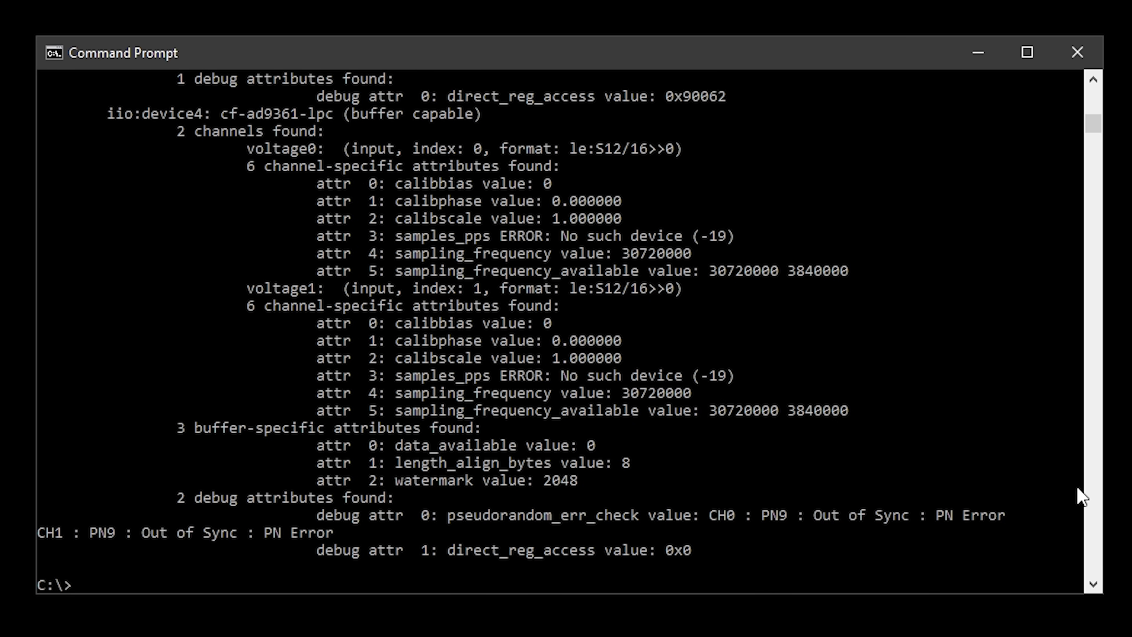
left_click(1093, 80)
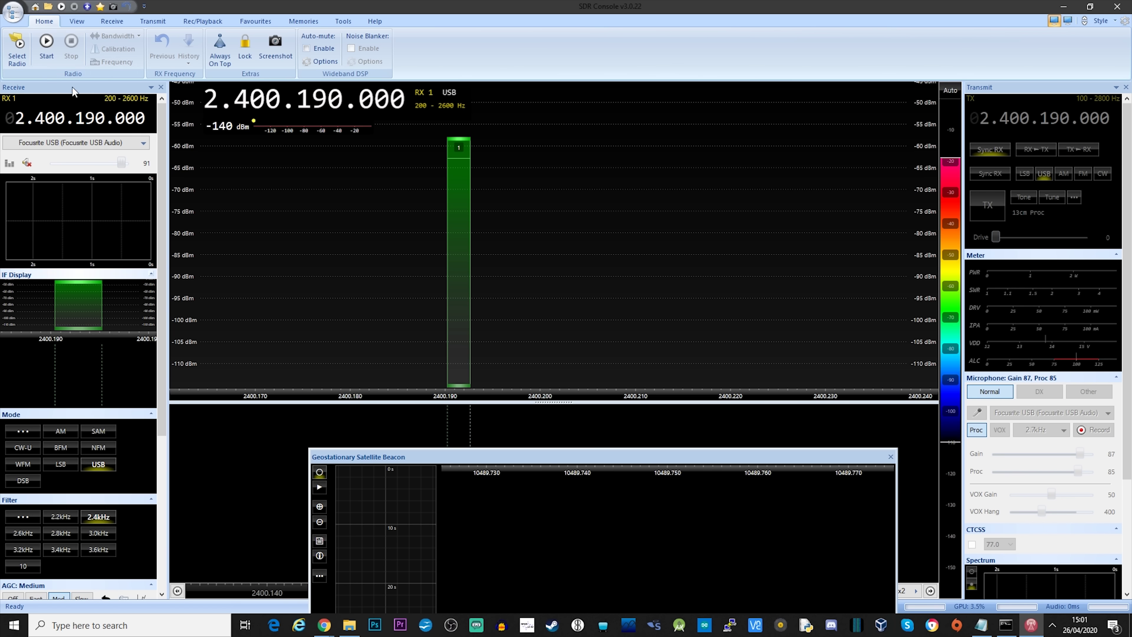
- In SDR Console, search for PlutoSDR in the radio definitions, replace the existing definition with the found device and save
left_click(17, 49)
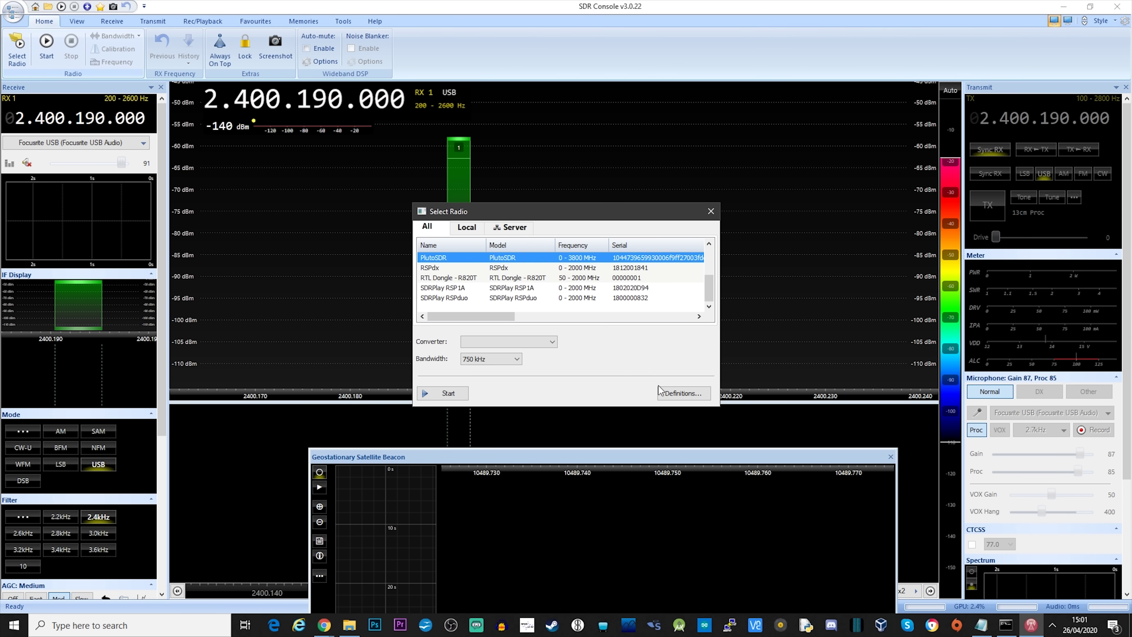
left_click(678, 392)
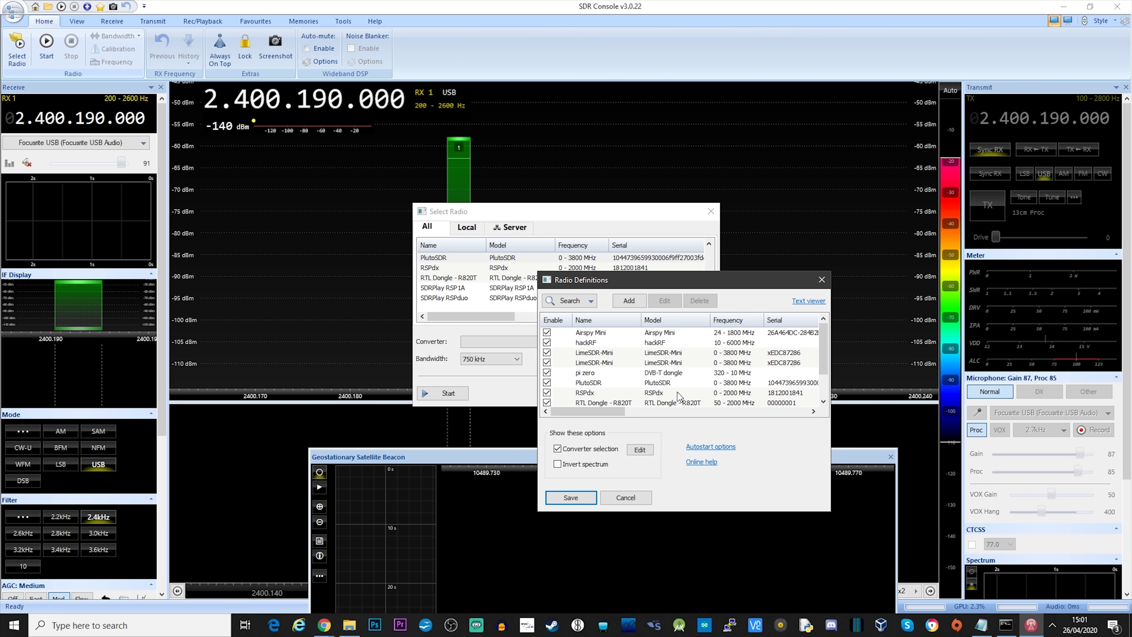
left_click(570, 300)
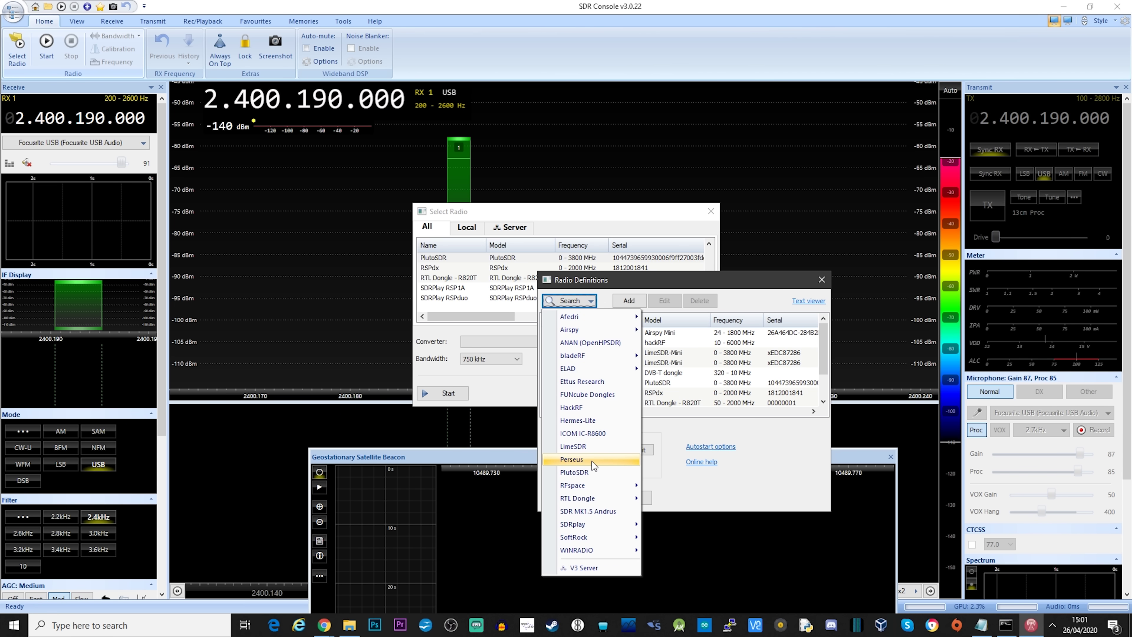
left_click(592, 471)
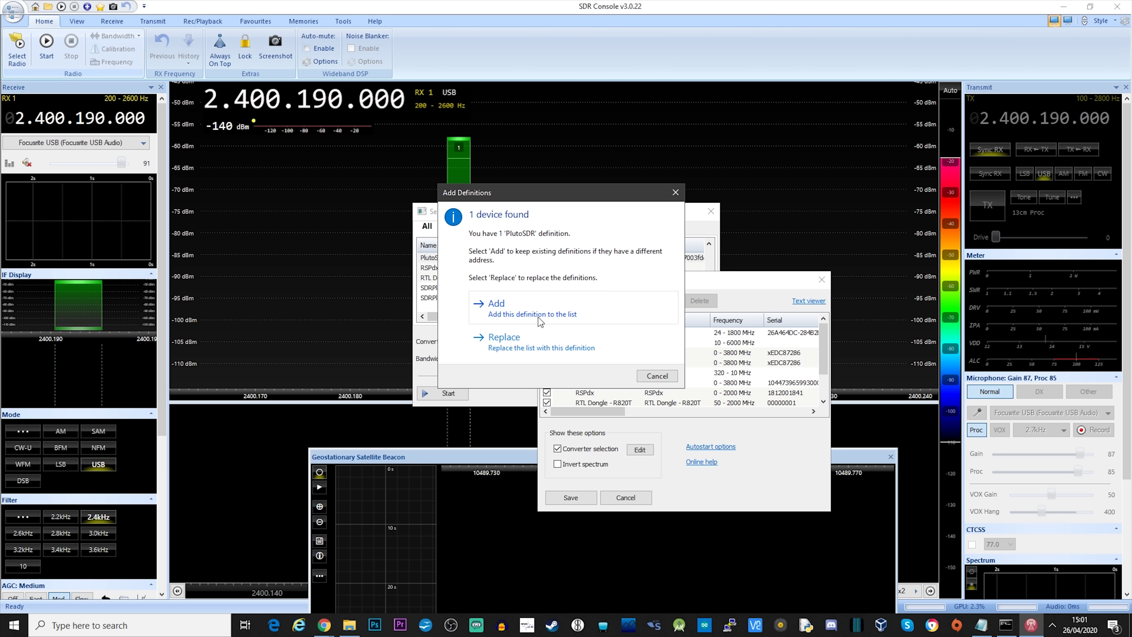
left_click(524, 345)
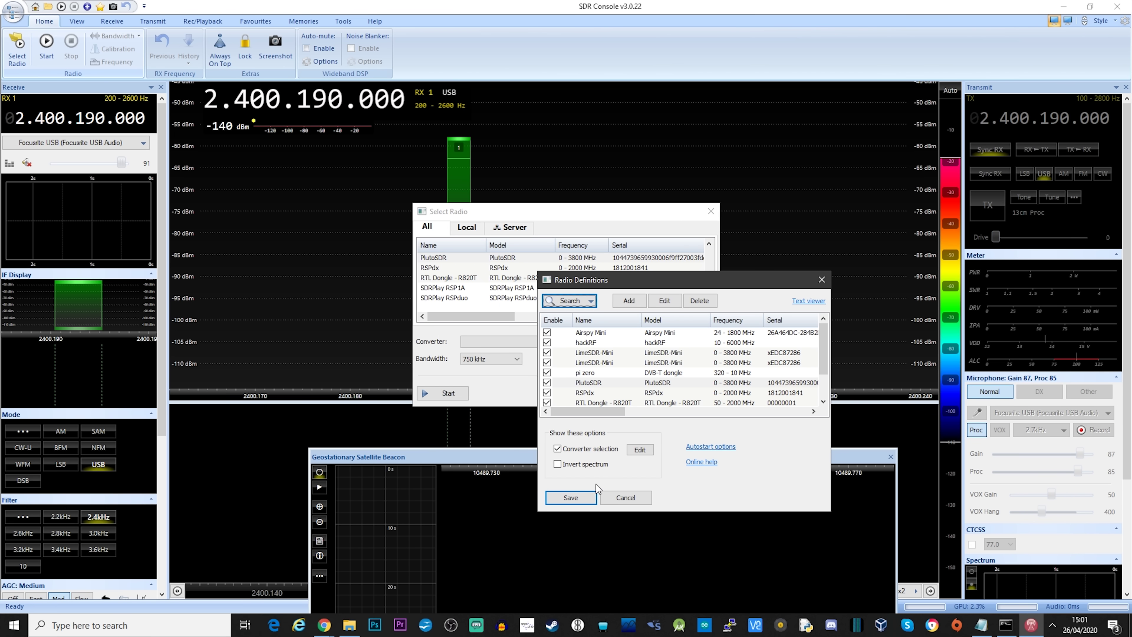
left_click(580, 495)
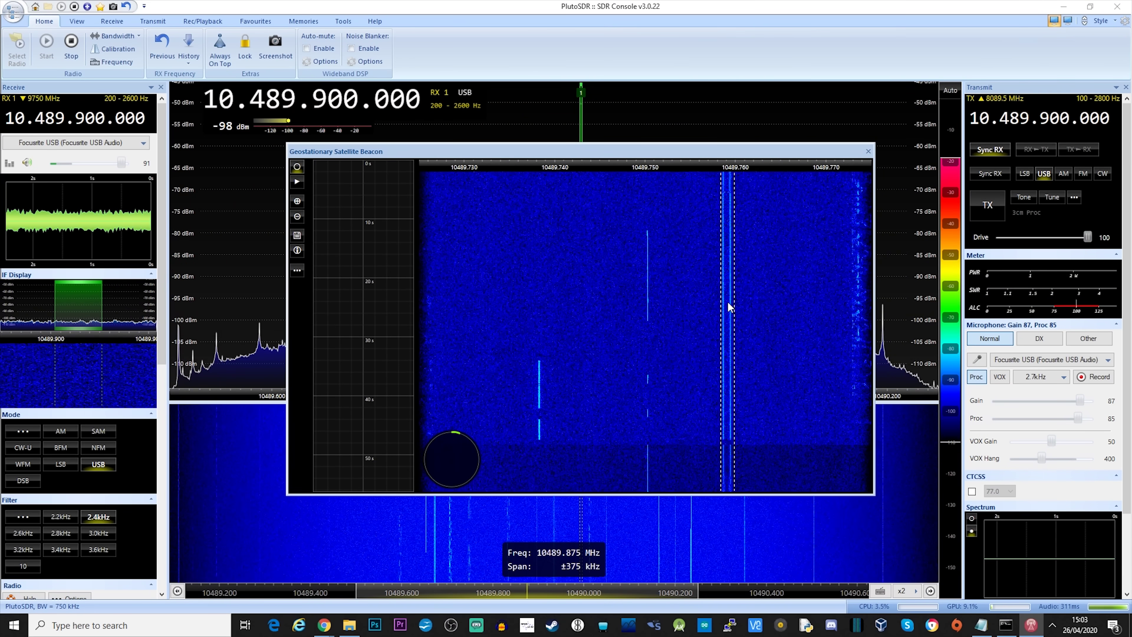
- Mark the satellite beacon at about 10489.759 MHz and start beacon tracking, with its window moved clear of the spectrum
left_click(726, 301)
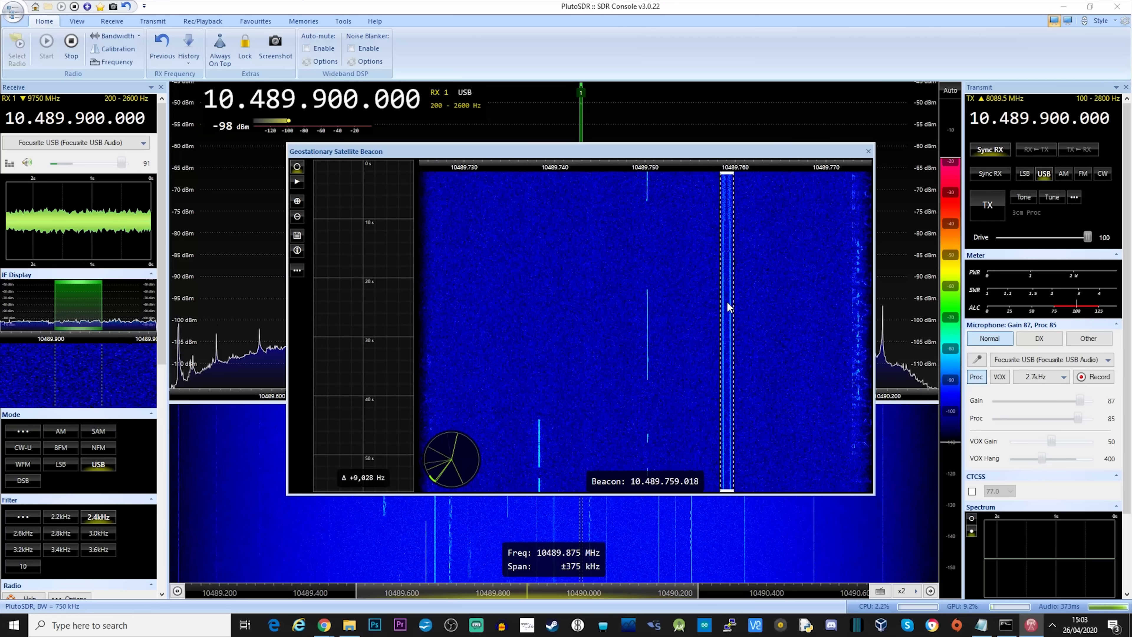
left_click(297, 182)
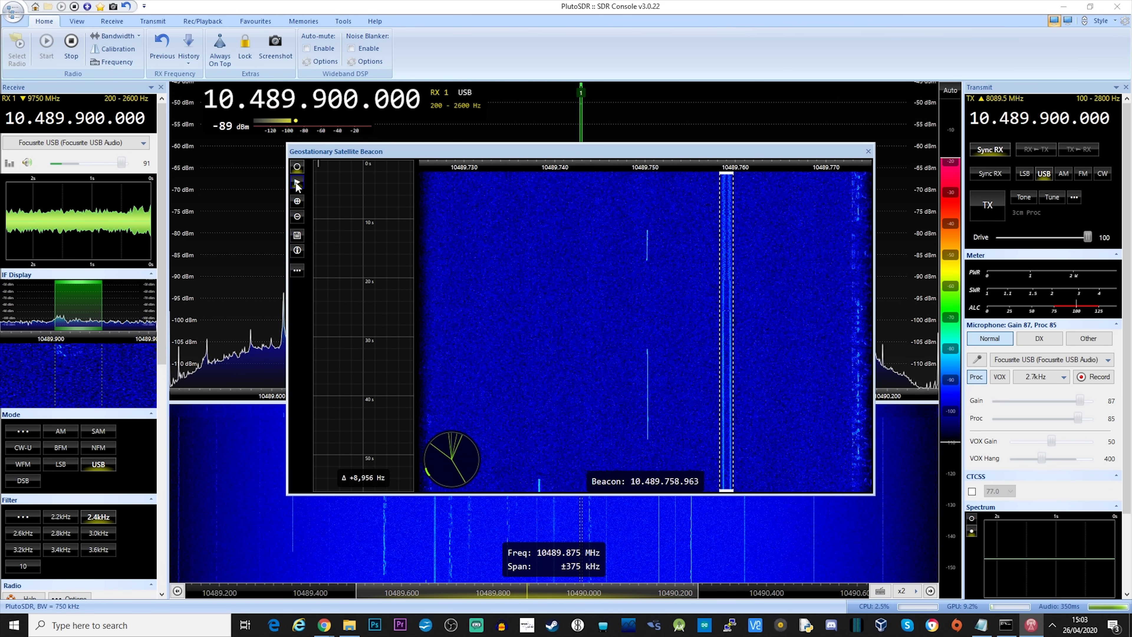
left_click_drag(384, 157, 1131, 157)
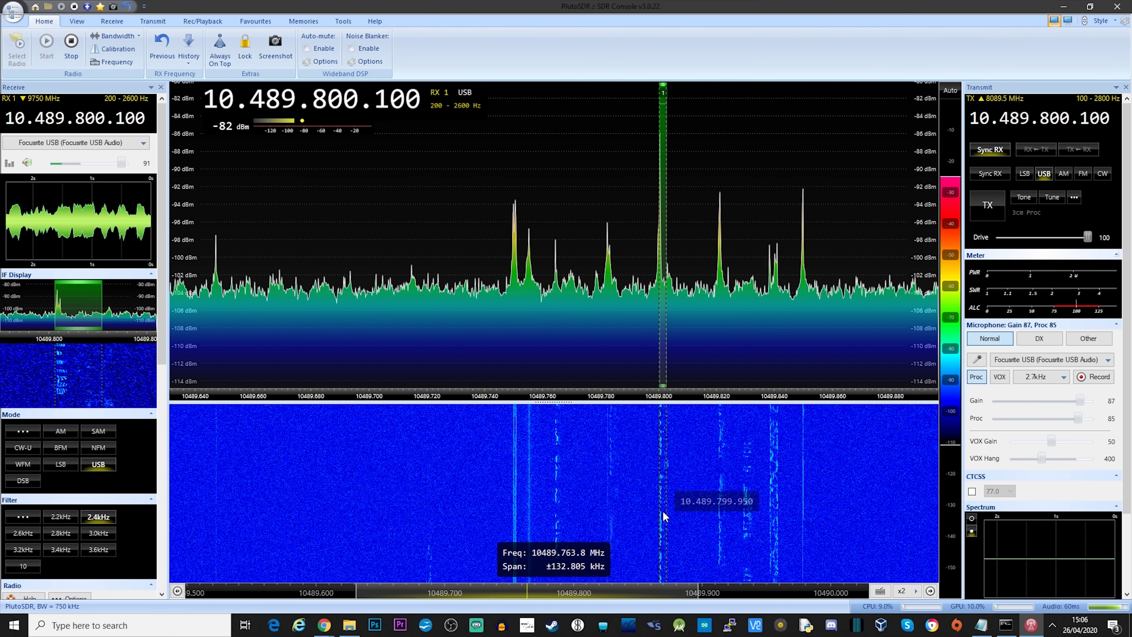
- Narrow the spectrum span to about ±88 kHz and centre the view on about 10489.79 MHz
mouse_move(901, 241)
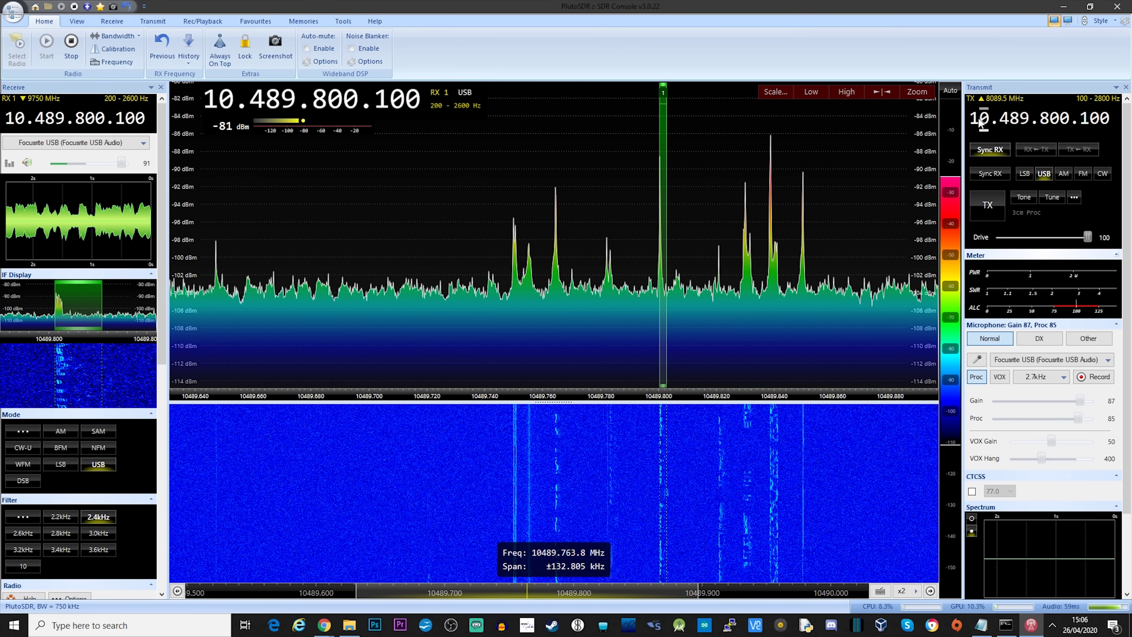
mouse_move(911, 243)
left_mouse_down()
mouse_move(915, 301)
mouse_move(913, 221)
left_mouse_up()
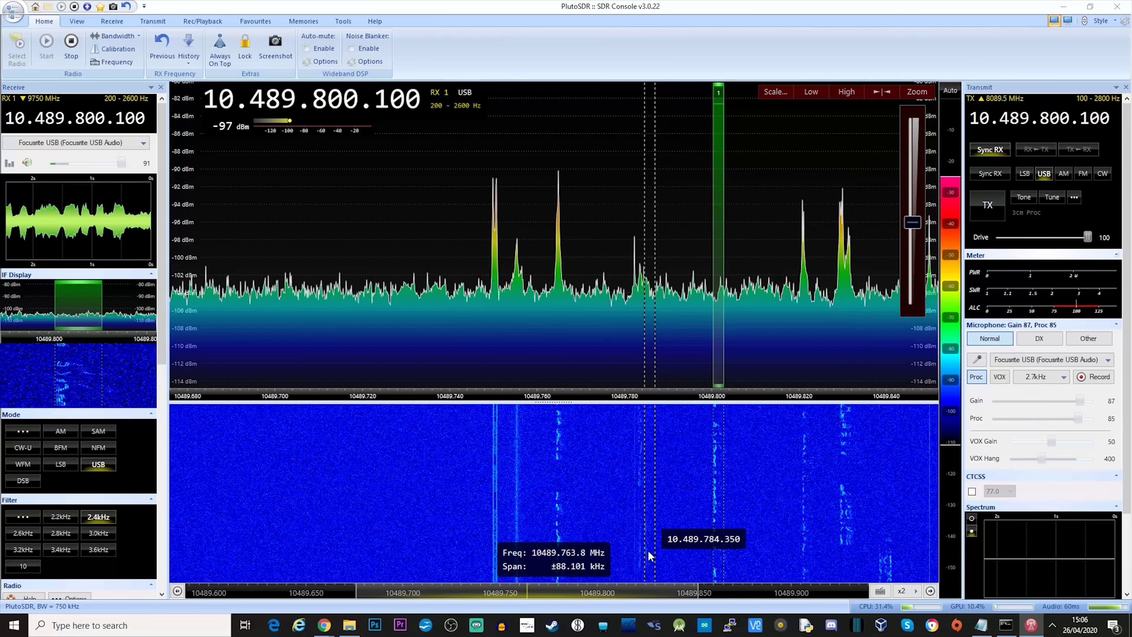
left_click_drag(578, 592, 529, 592)
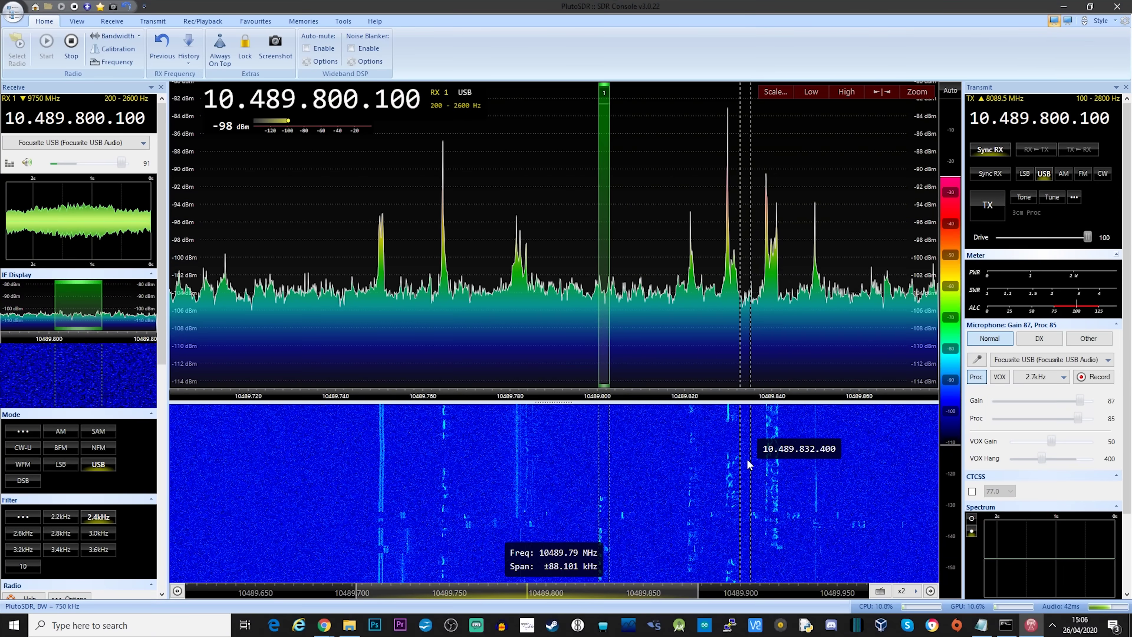
- Tune the receiver to the USB voice signal near 10489.838 MHz and fine-tune it in small frequency steps
left_click(773, 466)
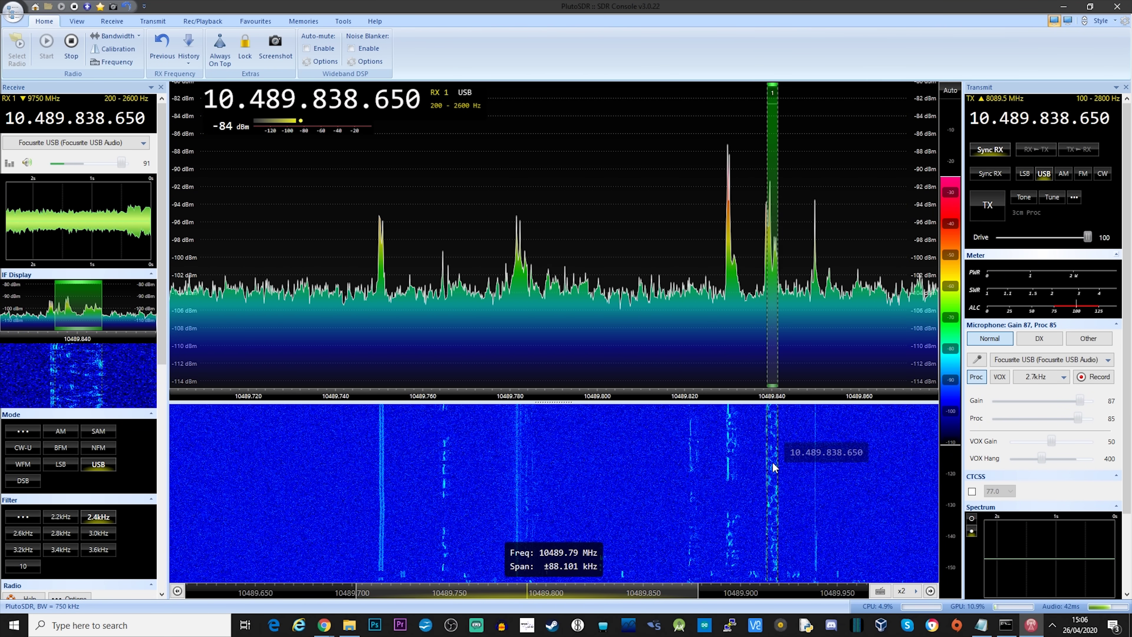
scroll(756, 457, "down", 2)
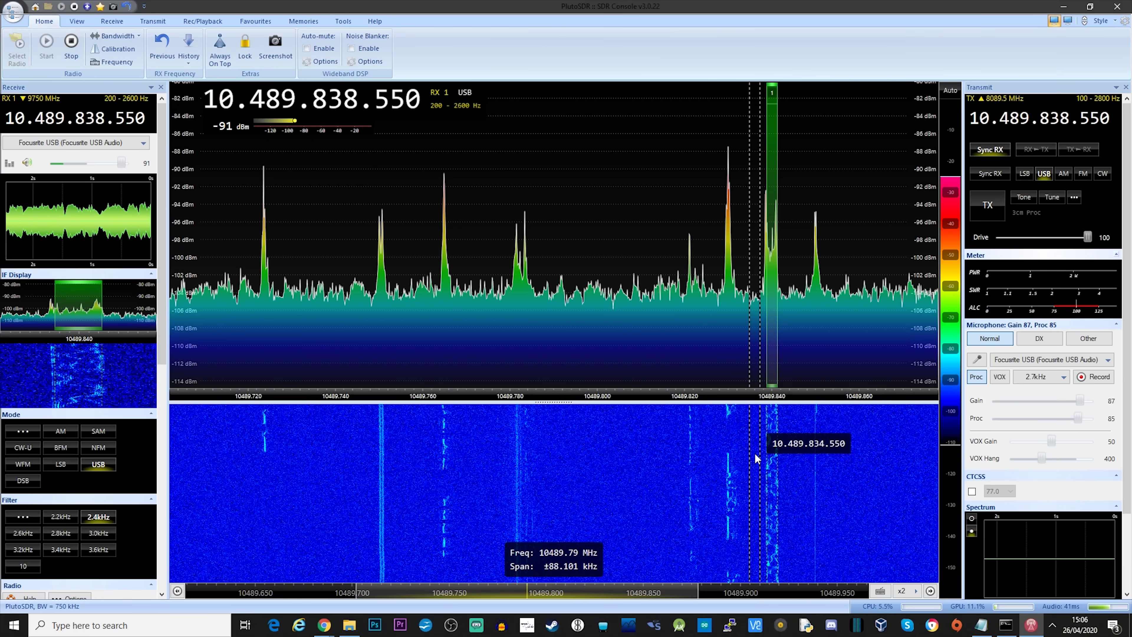
scroll(757, 458, "up", 1)
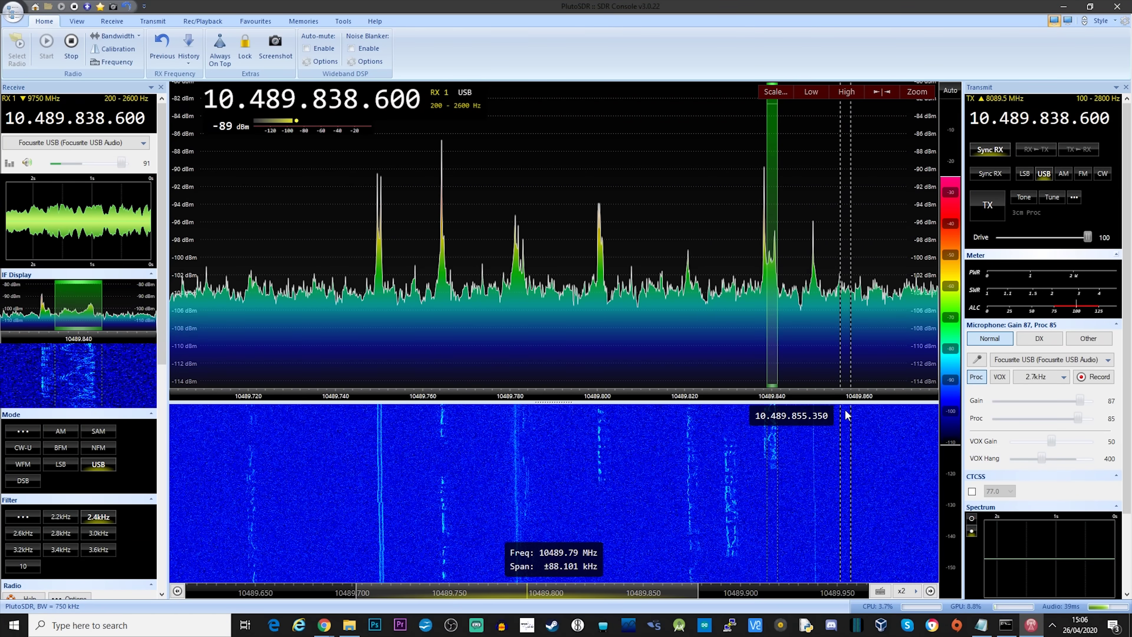
scroll(771, 435, "down", 2)
scroll(773, 442, "down", 4)
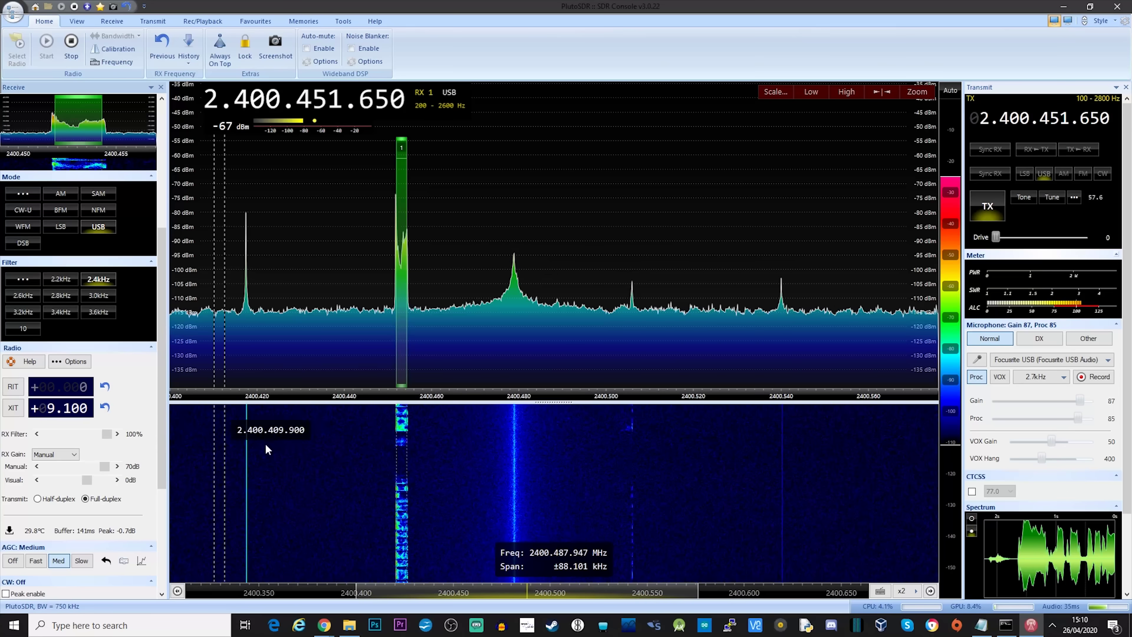
- Set the microphone's transmit filter to 5.0kHz ESSB and widen the receive passband to 200–4000 Hz
left_click(1047, 376)
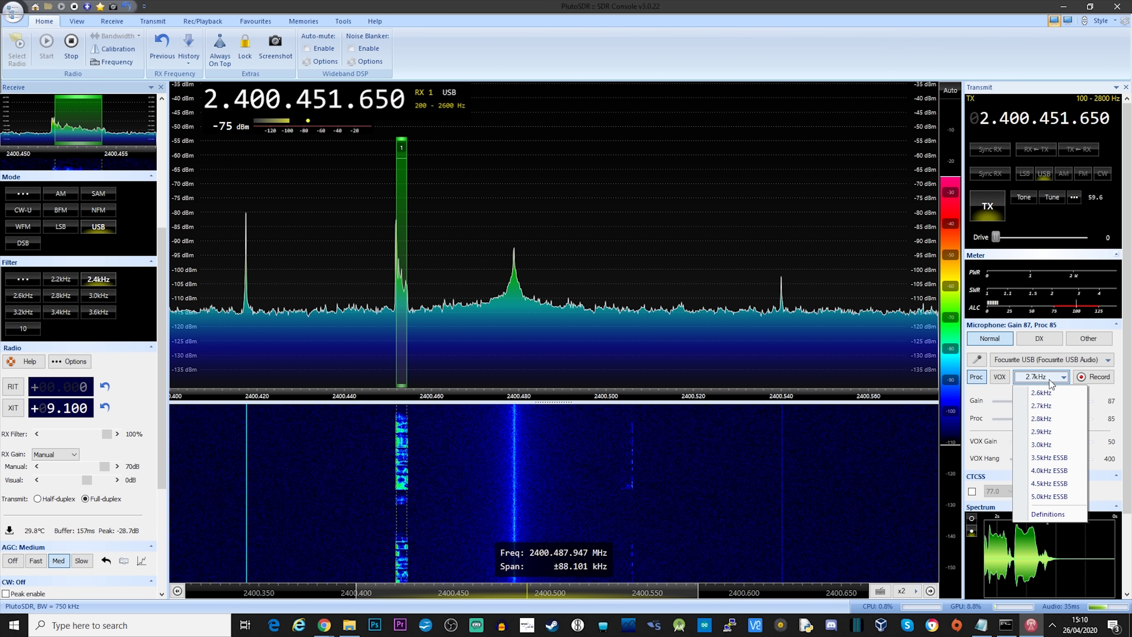
left_click(1050, 497)
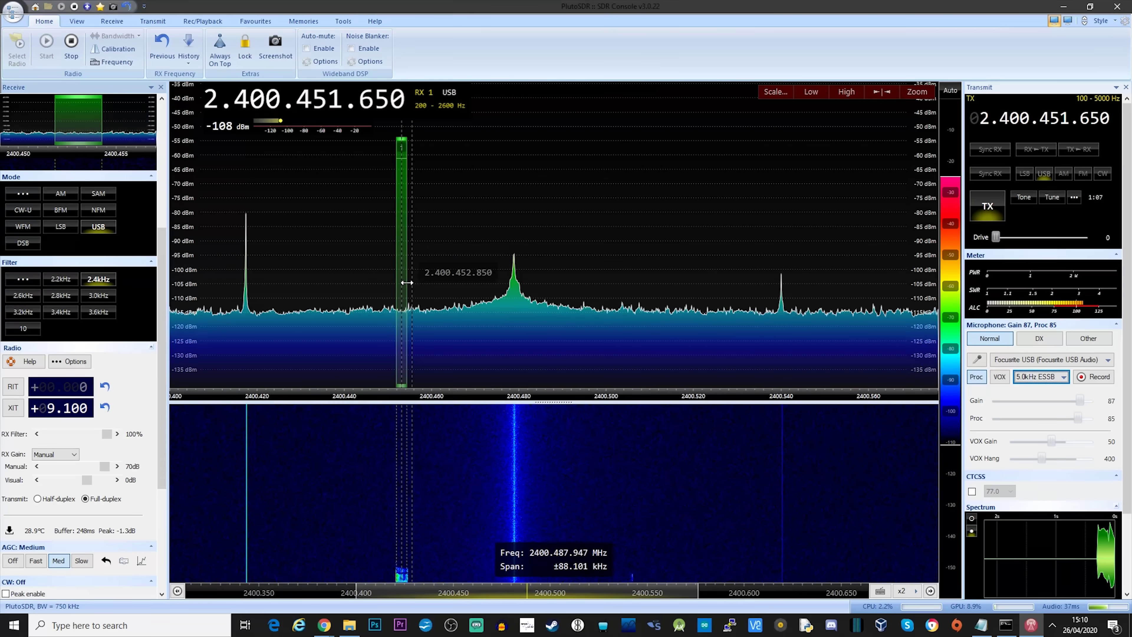
left_click_drag(407, 282, 418, 285)
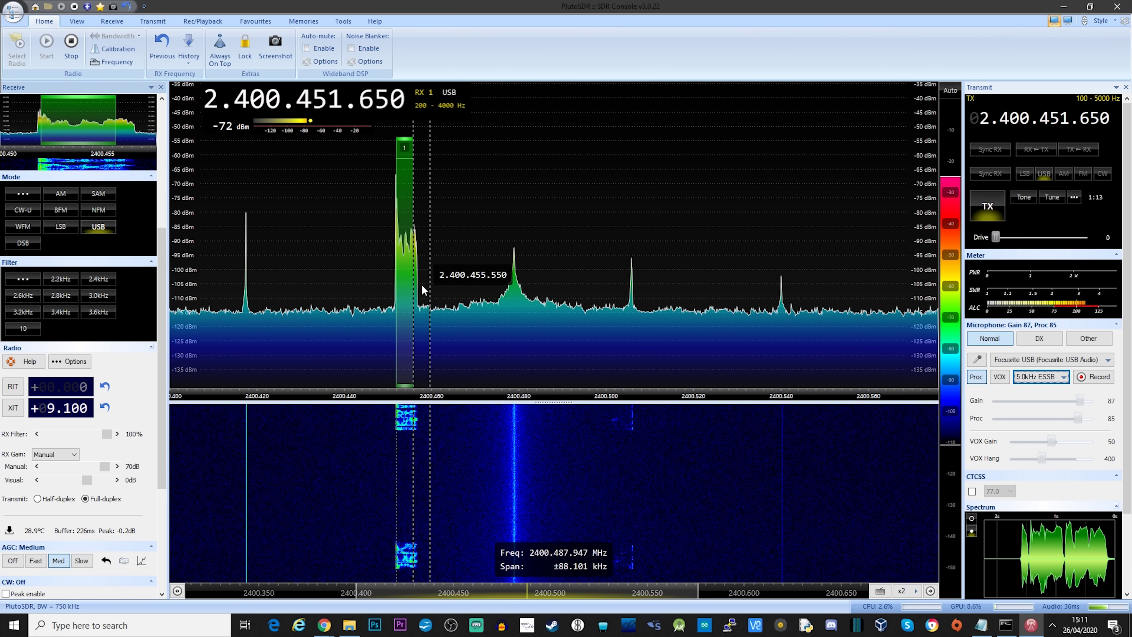
- Apply the 10 kHz receive filter preset, narrow its passband to 200–4000 Hz, and stop transmitting
left_click(22, 328)
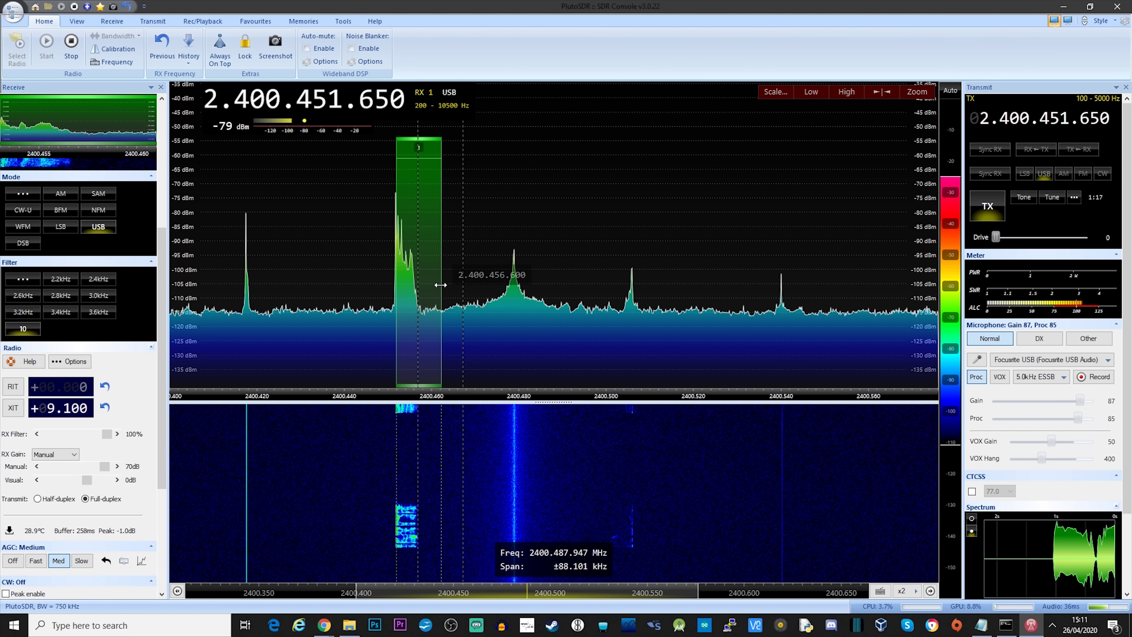
left_click_drag(434, 290, 428, 286)
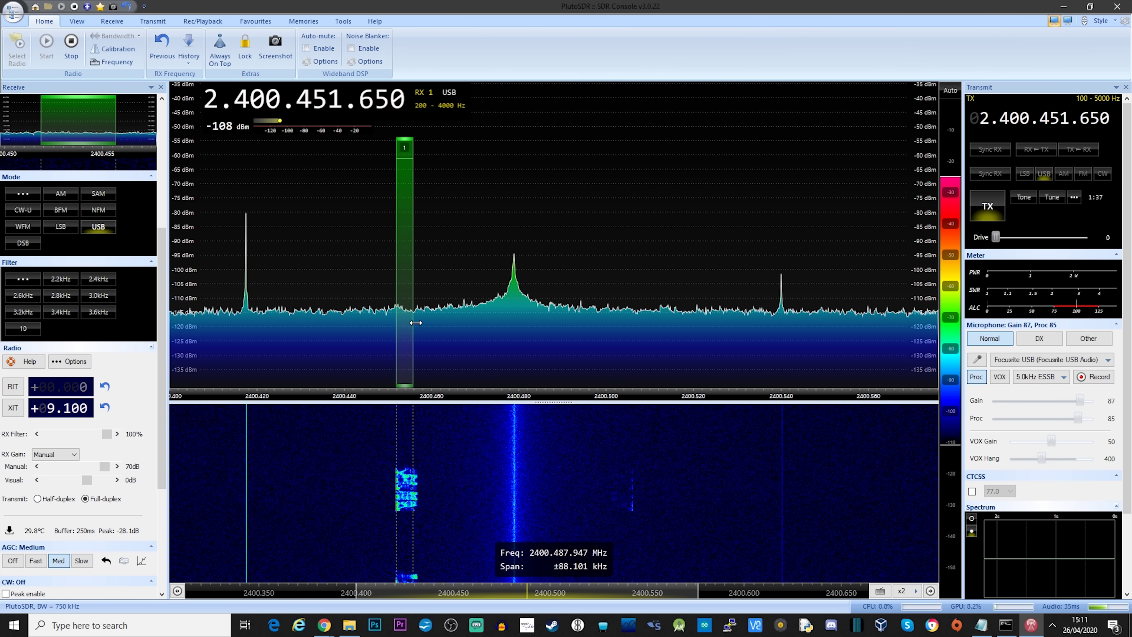
left_click(987, 211)
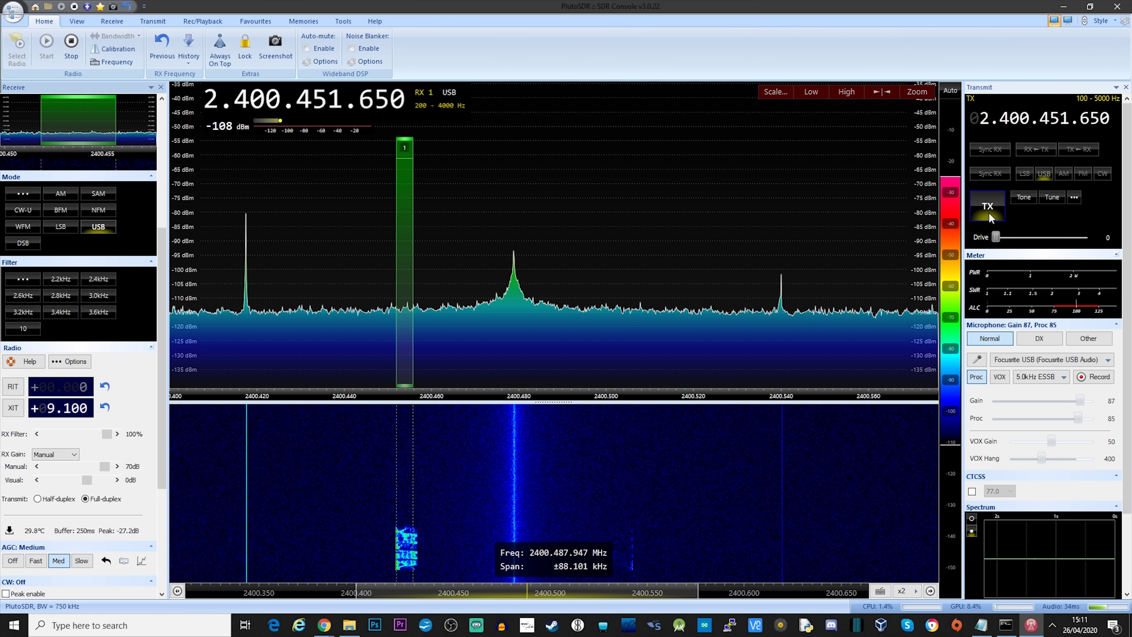